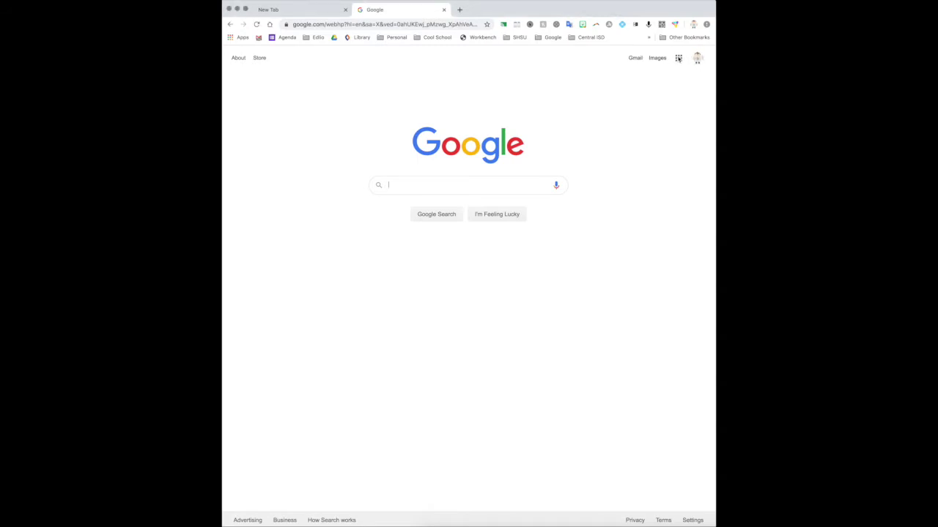
Open the Google apps launcher and scroll through its list to find Classroom.
{"action": "left_click", "coordinate": [679, 59]}
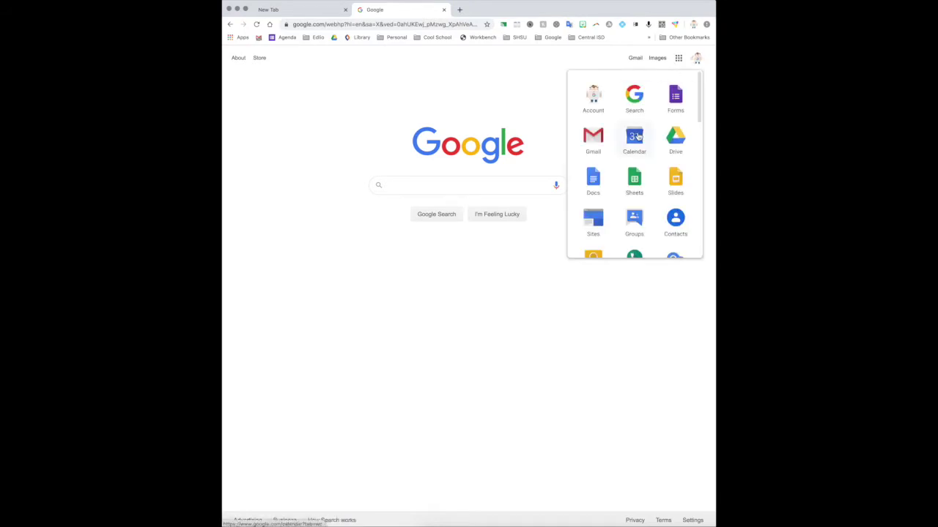
{"action": "scroll", "coordinate": [638, 137], "scroll_direction": "down", "scroll_amount": 3}
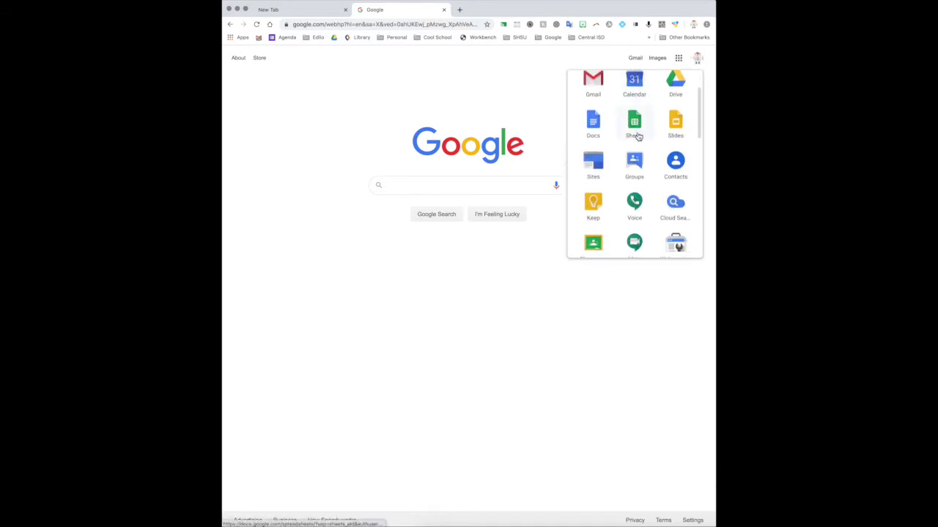
{"action": "scroll", "coordinate": [637, 137], "scroll_direction": "down", "scroll_amount": 5}
{"action": "scroll", "coordinate": [636, 136], "scroll_direction": "up", "scroll_amount": 2}
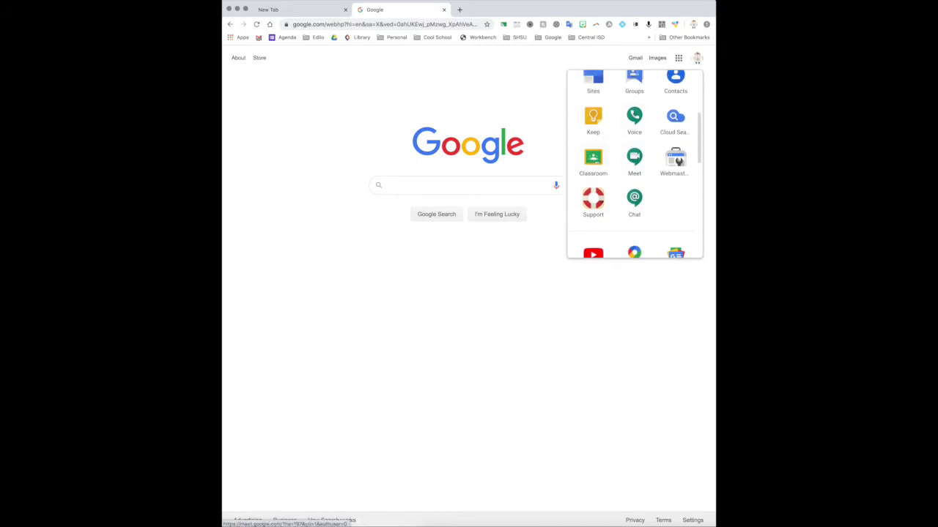
{"action": "scroll", "coordinate": [619, 137], "scroll_direction": "down", "scroll_amount": 10}
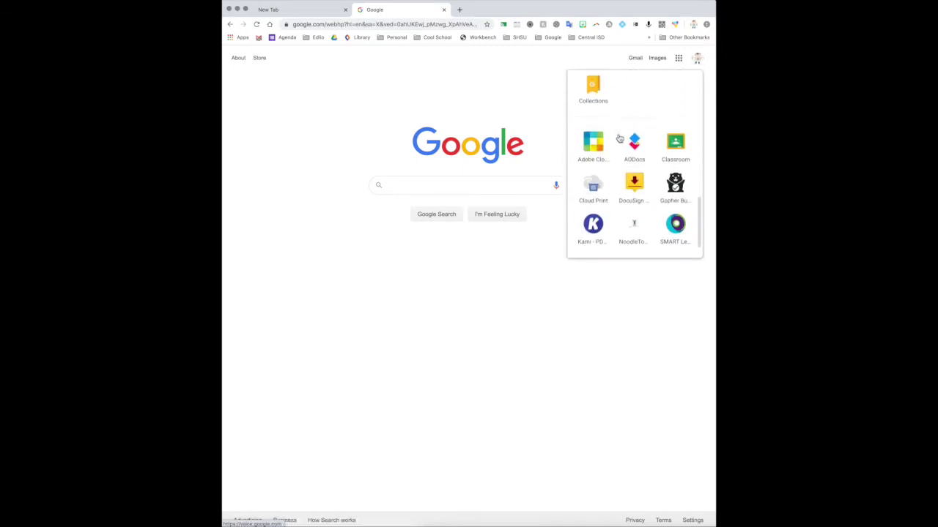
{"action": "scroll", "coordinate": [639, 135], "scroll_direction": "up", "scroll_amount": 8}
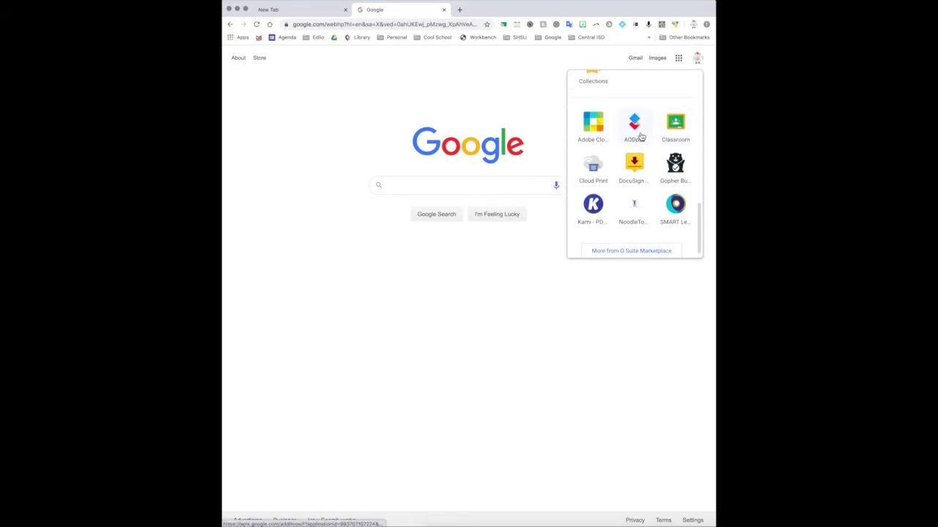
{"action": "scroll", "coordinate": [641, 136], "scroll_direction": "down", "scroll_amount": 2}
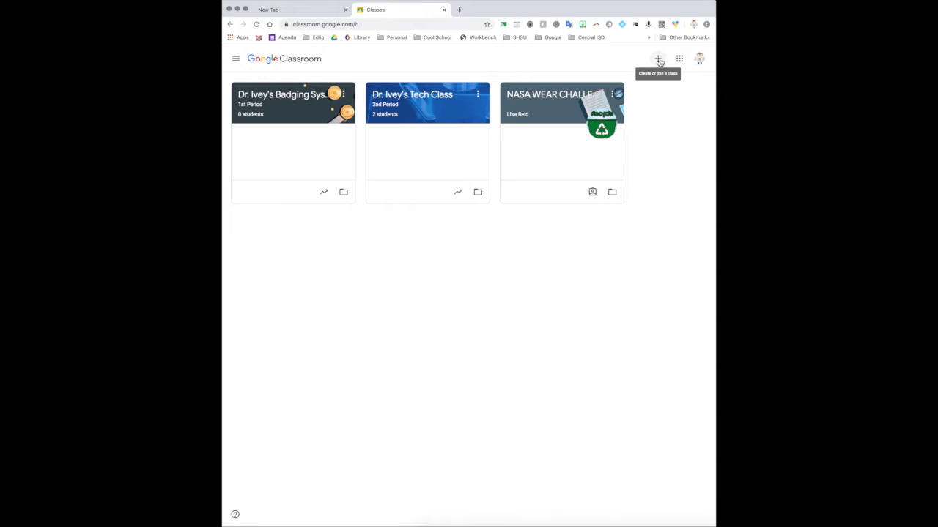
Choose Create class from the + menu to start a new class.
{"action": "left_click", "coordinate": [659, 61]}
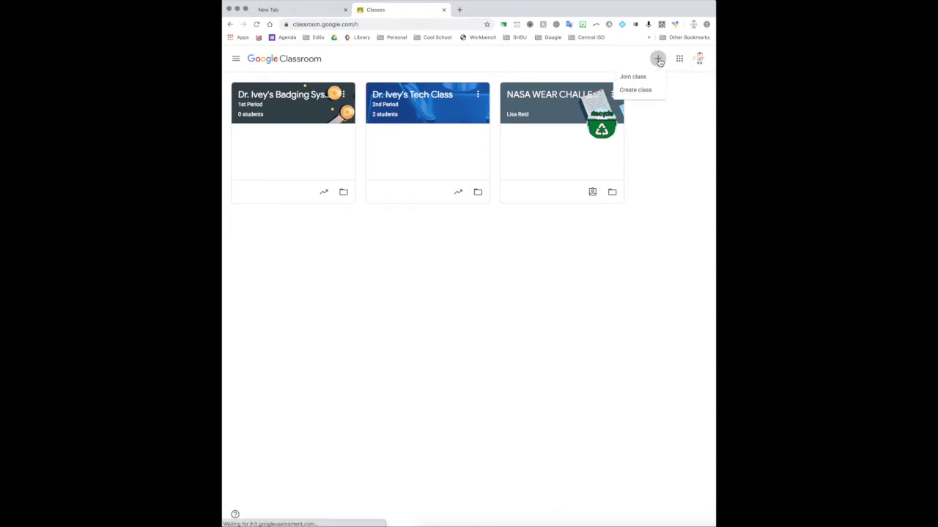
{"action": "left_click", "coordinate": [630, 90]}
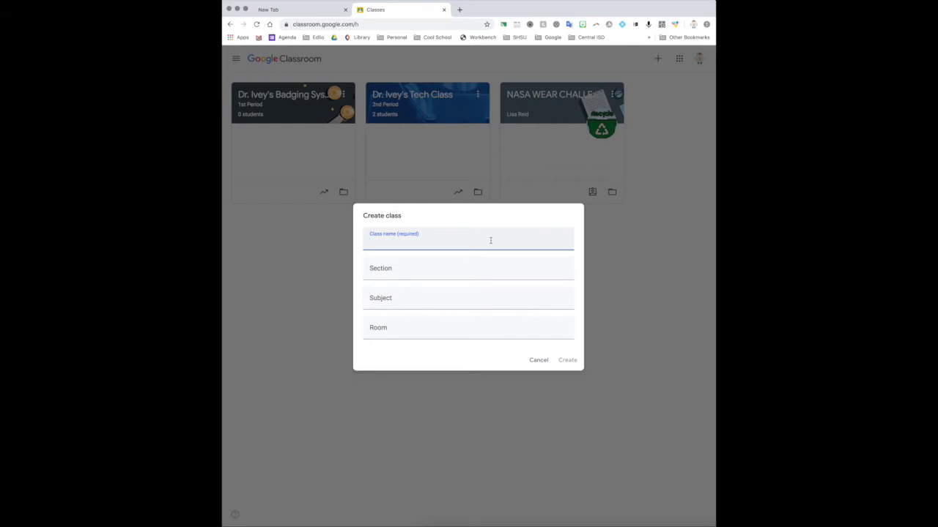
Create 'Dr. Ivey's Tech Class 20-21' with section 1, subject Technology Department and room 114.
{"action": "type", "text": "Dr. Ivey's Tech Class 20-21"}
{"action": "left_click", "coordinate": [436, 272]}
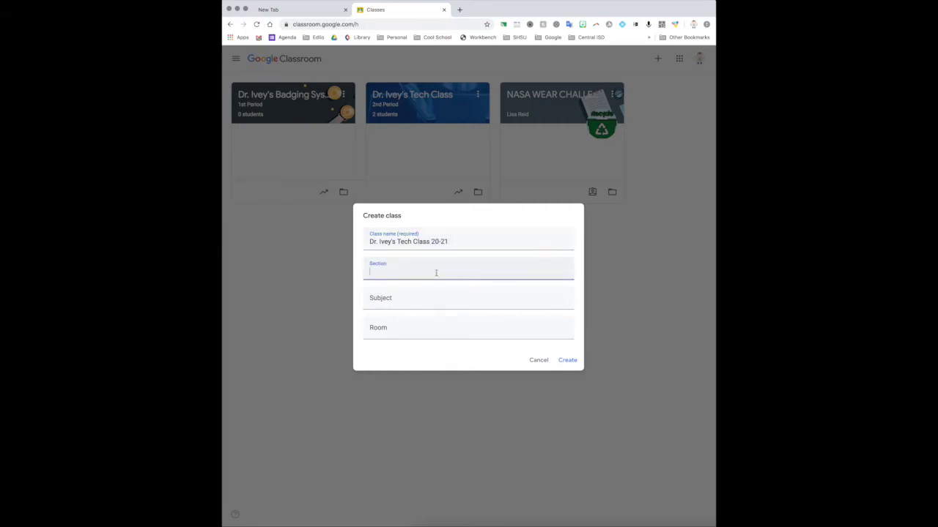
{"action": "type", "text": "1"}
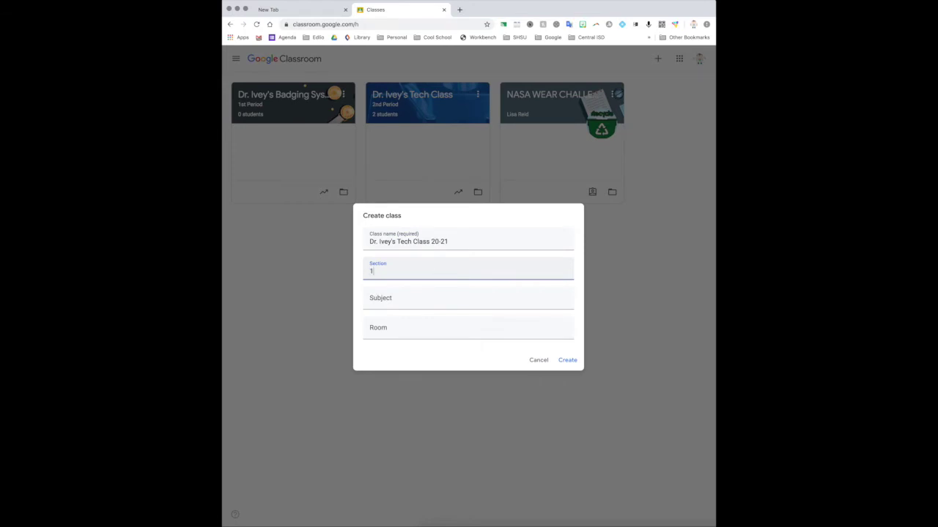
{"action": "left_click", "coordinate": [399, 302]}
{"action": "type", "text": "Tech"}
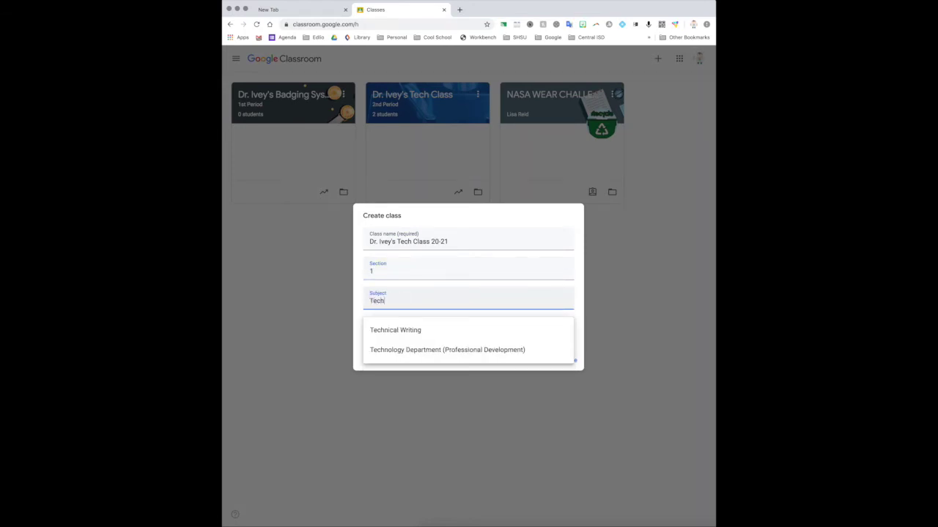
{"action": "left_click", "coordinate": [440, 350]}
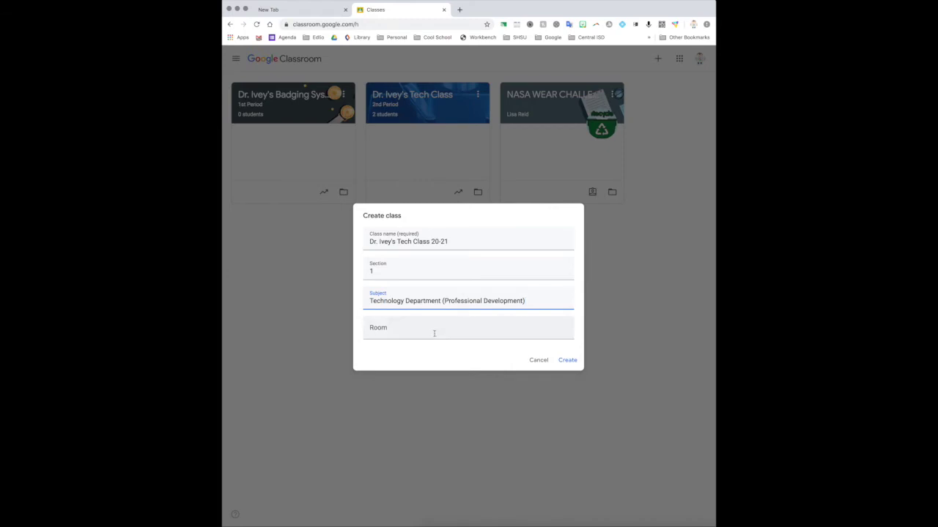
{"action": "left_click", "coordinate": [434, 332]}
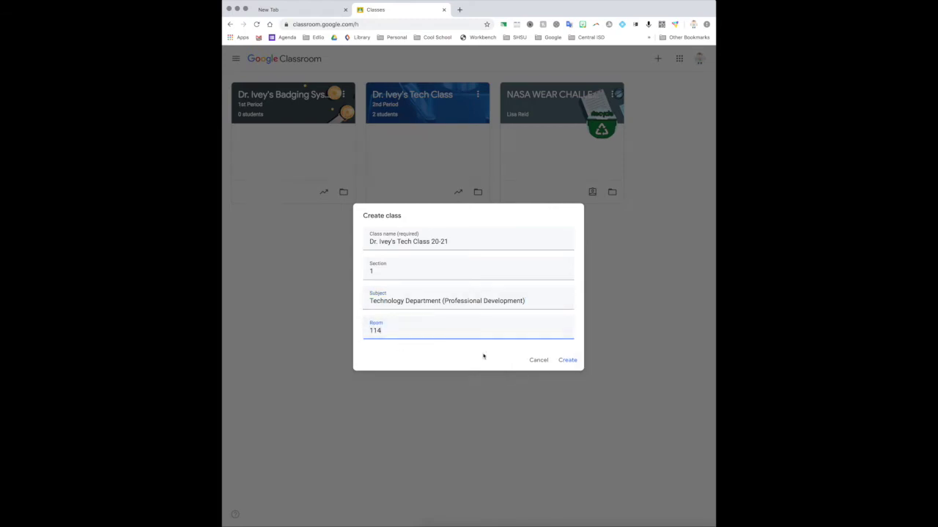
{"action": "left_click", "coordinate": [571, 362]}
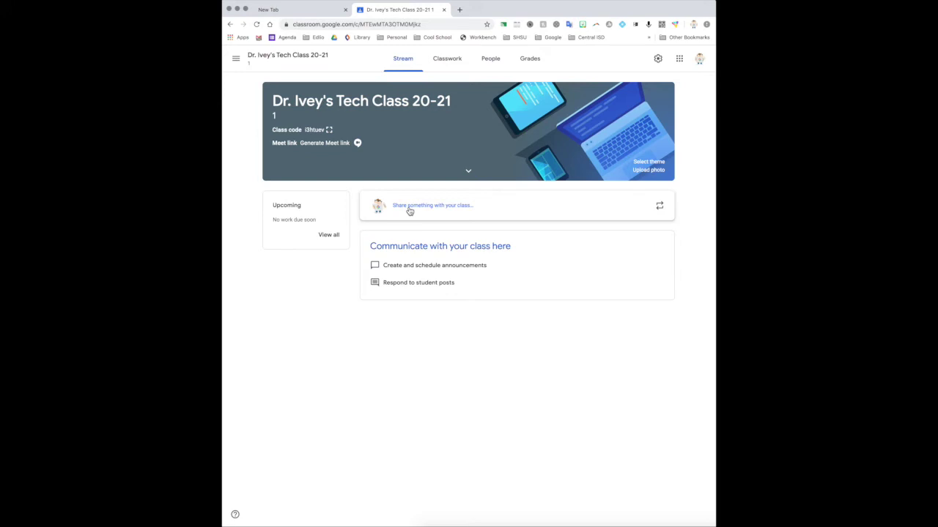
Bring up the theme gallery for the new class's header.
{"action": "left_click", "coordinate": [648, 162]}
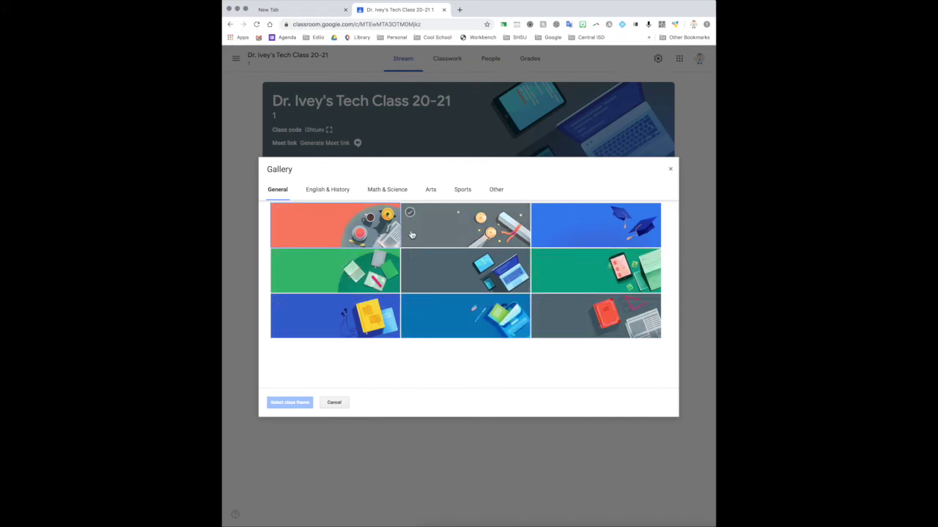
Browse the English & History, Sports and General header themes.
{"action": "left_click", "coordinate": [334, 189]}
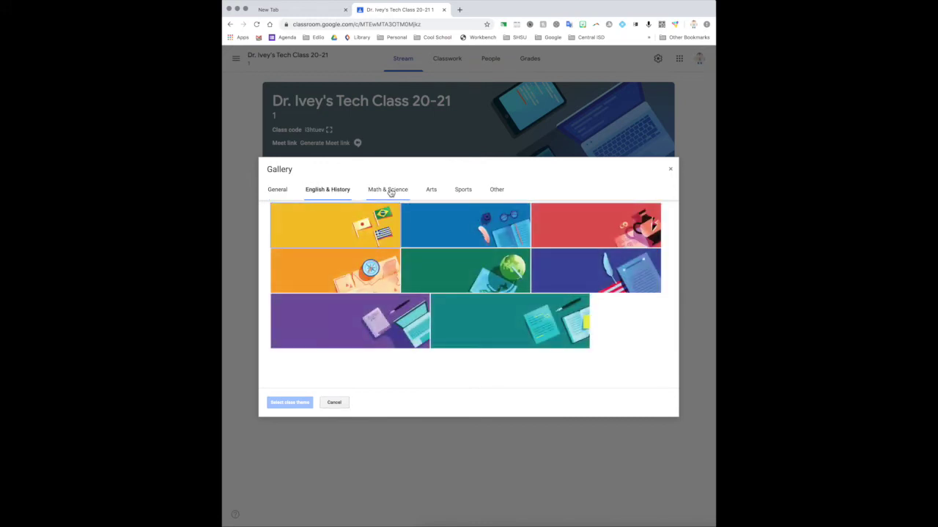
{"action": "left_click", "coordinate": [461, 189]}
{"action": "scroll", "coordinate": [430, 307], "scroll_direction": "down", "scroll_amount": 1}
{"action": "scroll", "coordinate": [430, 306], "scroll_direction": "down", "scroll_amount": 3}
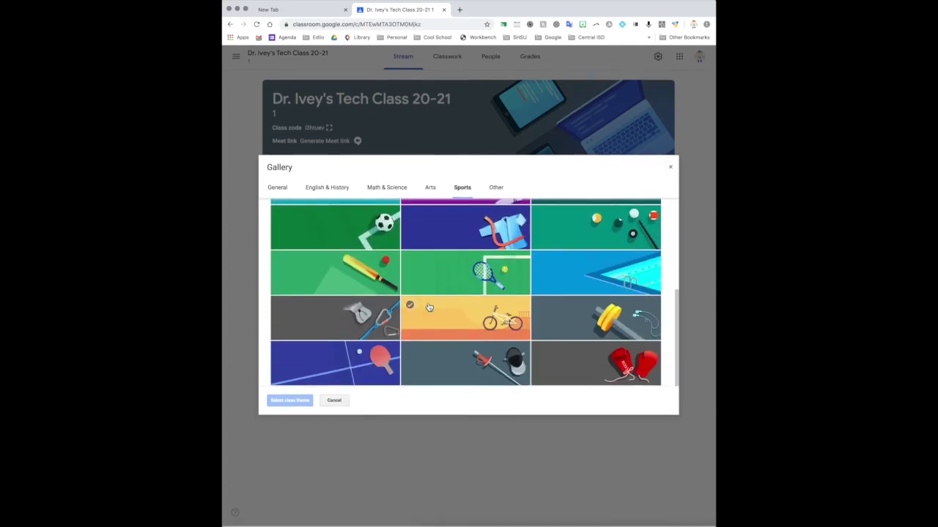
{"action": "left_click", "coordinate": [283, 188]}
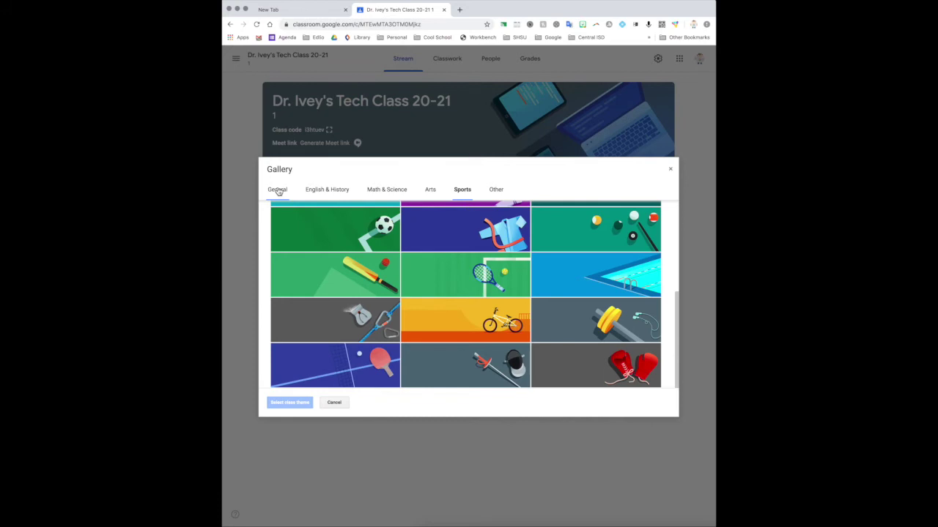
Close the theme gallery and cancel the header photo upload, keeping the original header.
{"action": "left_click", "coordinate": [336, 403]}
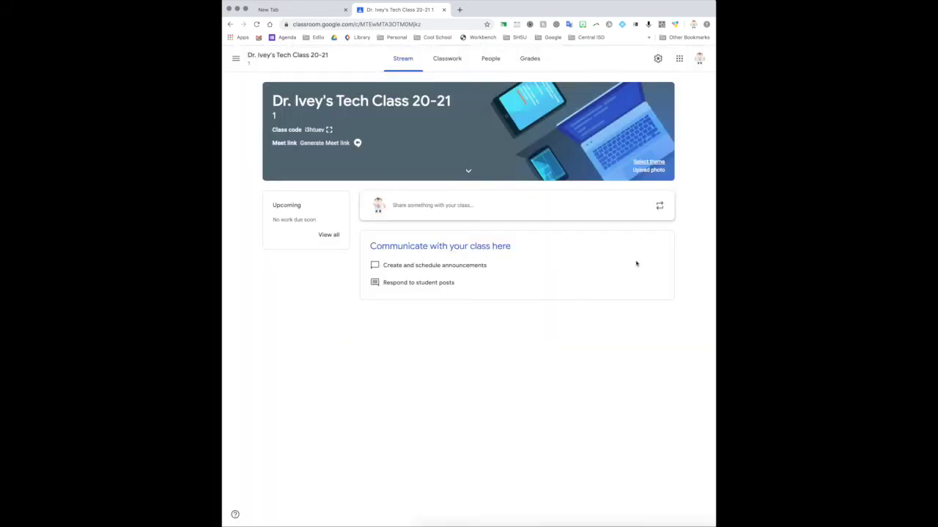
{"action": "left_click", "coordinate": [658, 169]}
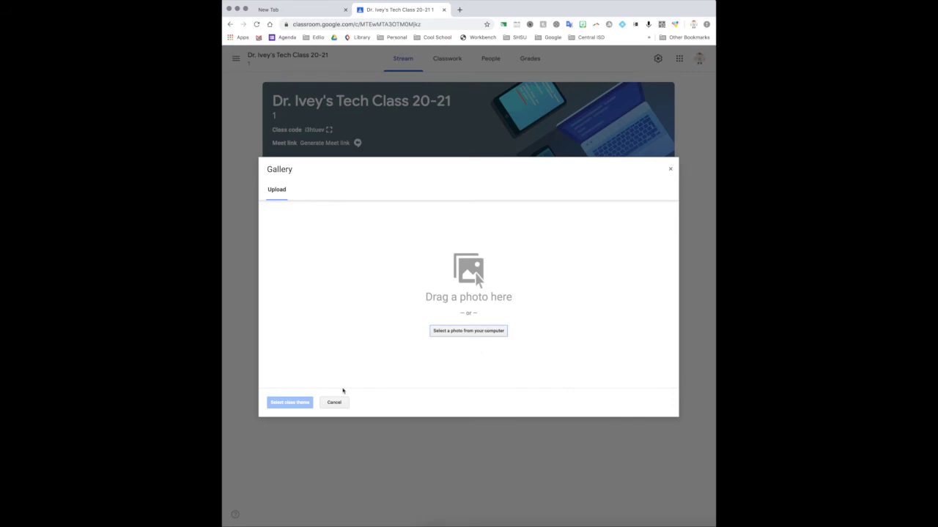
{"action": "left_click", "coordinate": [336, 403]}
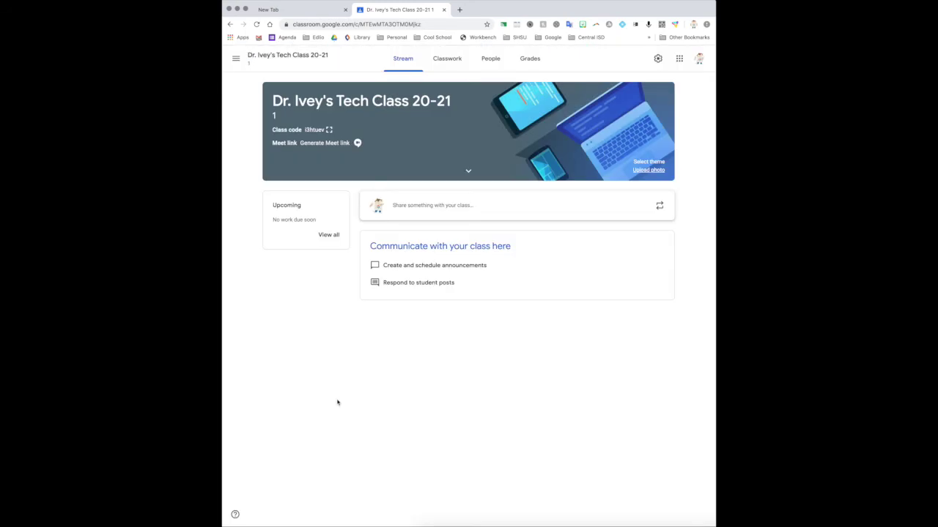
{"action": "left_click", "coordinate": [236, 59]}
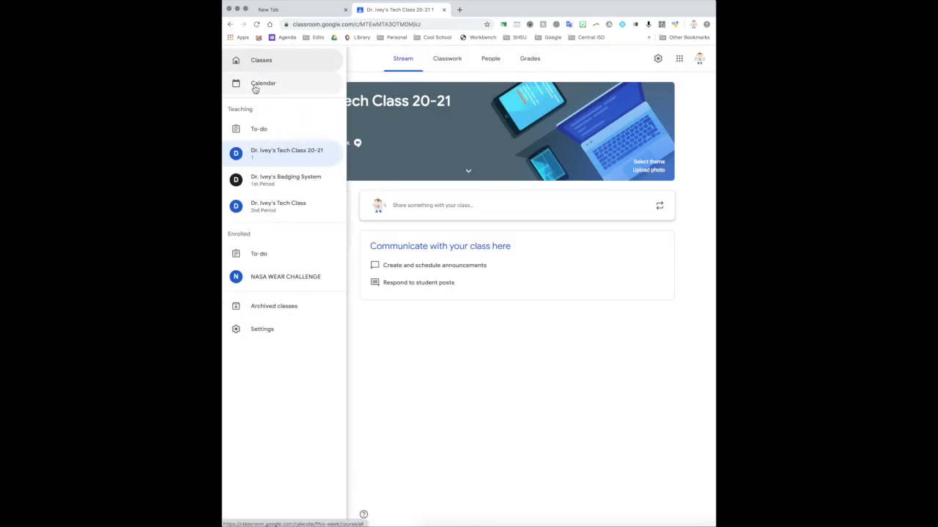
{"action": "left_click", "coordinate": [270, 63]}
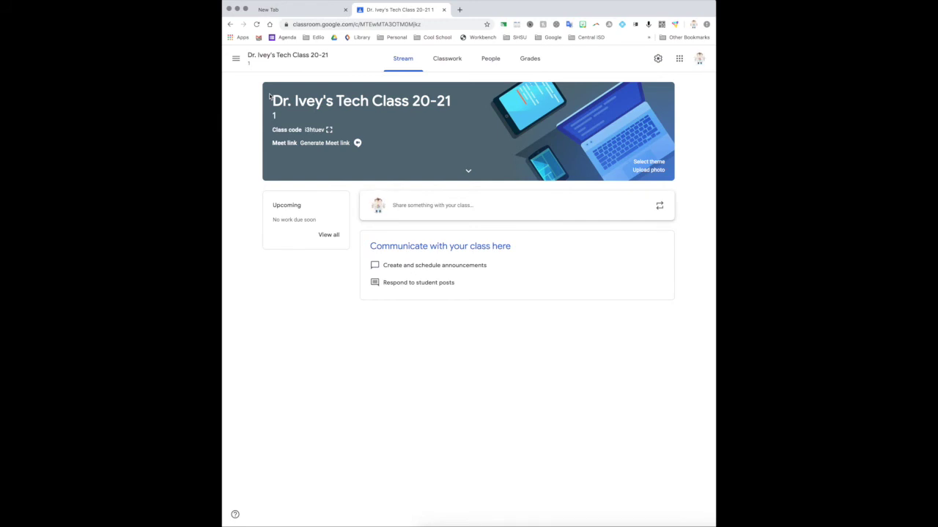
{"action": "left_click", "coordinate": [490, 58]}
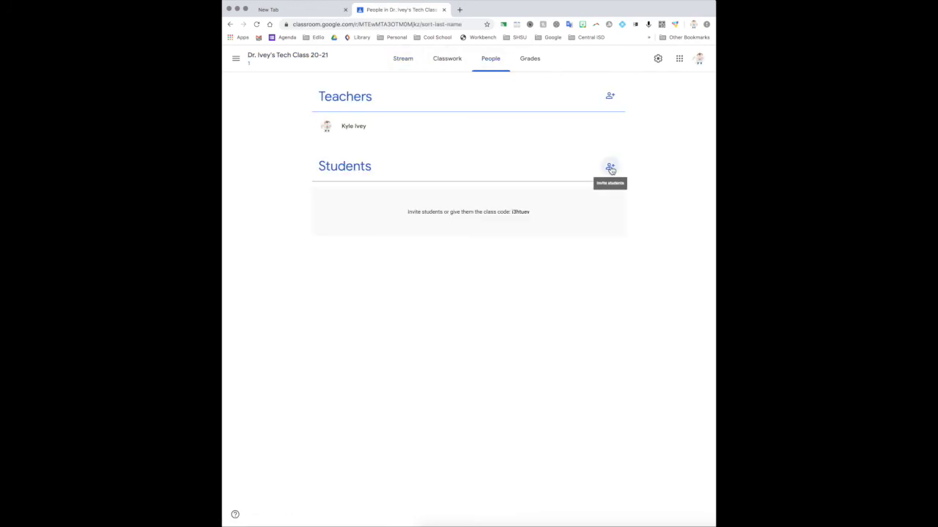
Invite a student by searching their name and picking the suggestion, then return to Stream.
{"action": "left_click", "coordinate": [611, 170]}
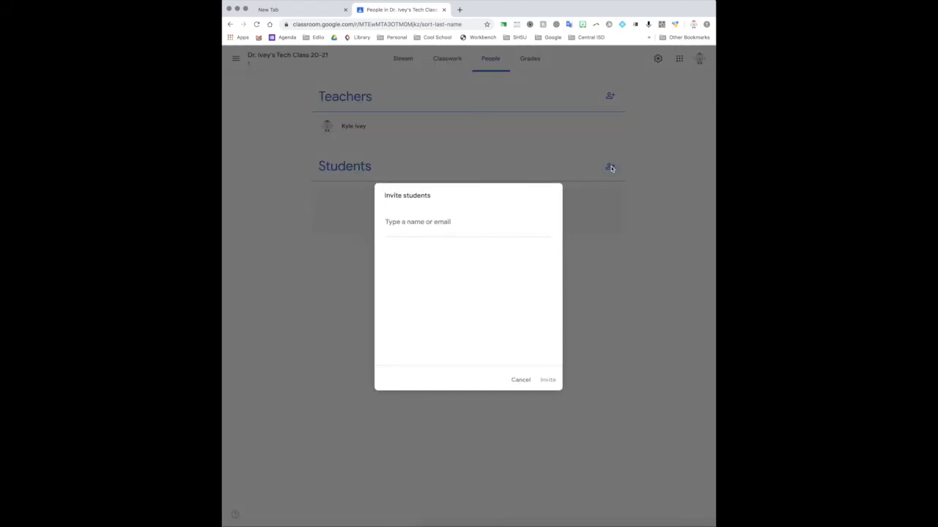
{"action": "right_click", "coordinate": [398, 223]}
{"action": "left_click", "coordinate": [384, 222]}
{"action": "type", "text": "robbie"}
{"action": "left_click", "coordinate": [430, 268]}
{"action": "left_click", "coordinate": [544, 381]}
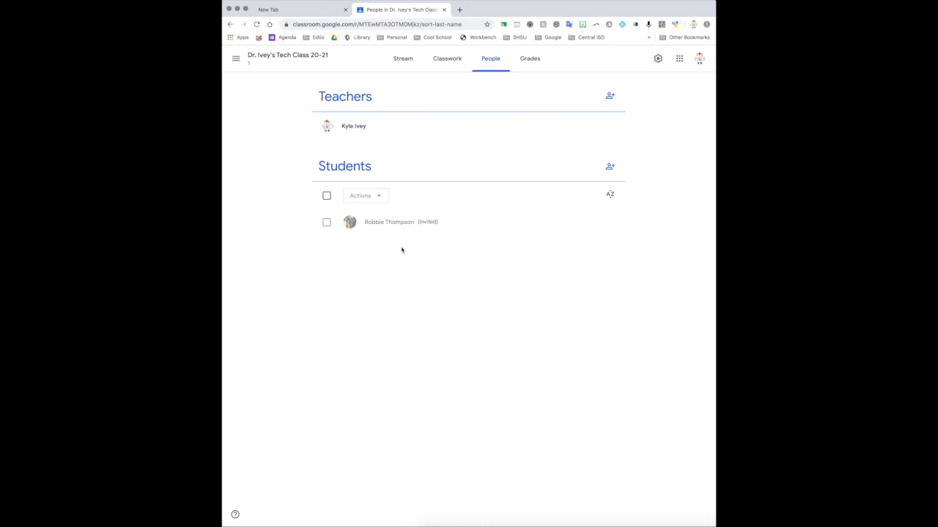
{"action": "left_click", "coordinate": [412, 60]}
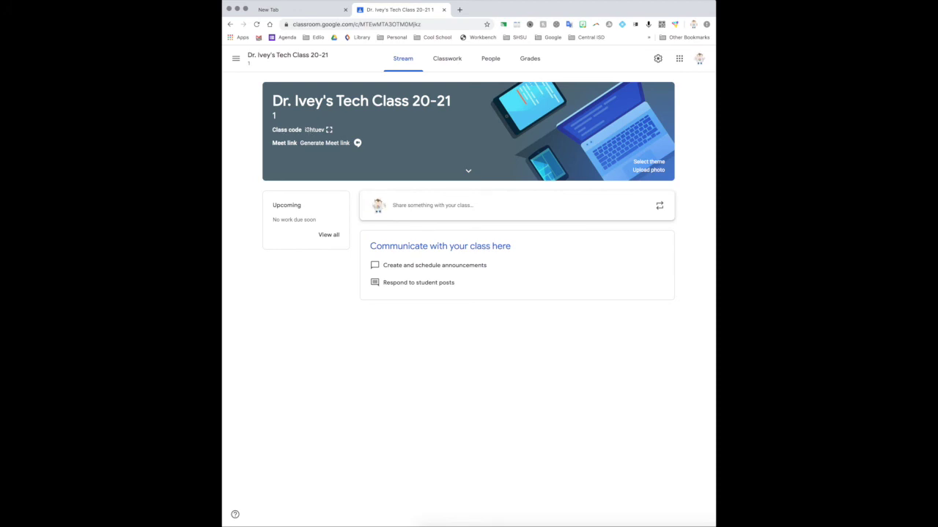
Scroll the Stream page to show the class code in the header, then bring up Google apps.
{"action": "scroll", "coordinate": [307, 127], "scroll_direction": "up", "scroll_amount": 5}
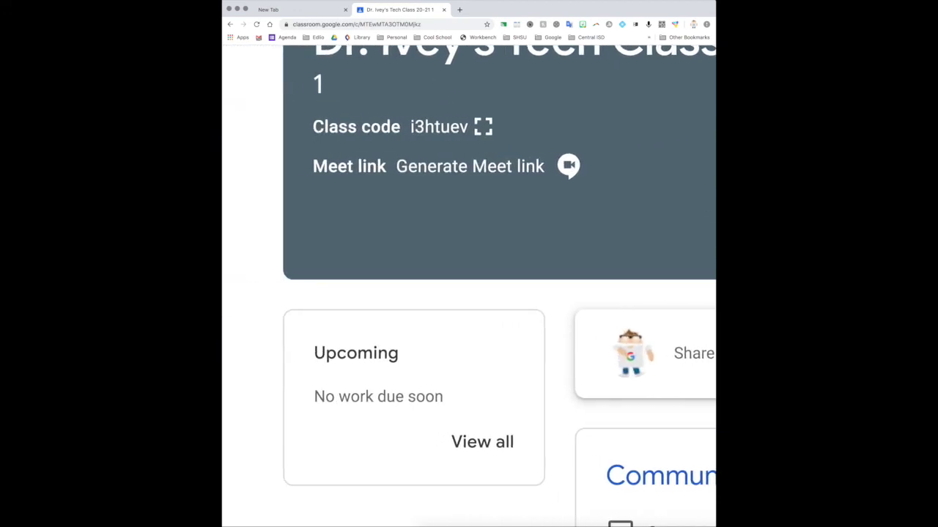
{"action": "scroll", "coordinate": [424, 131], "scroll_direction": "up", "scroll_amount": 1}
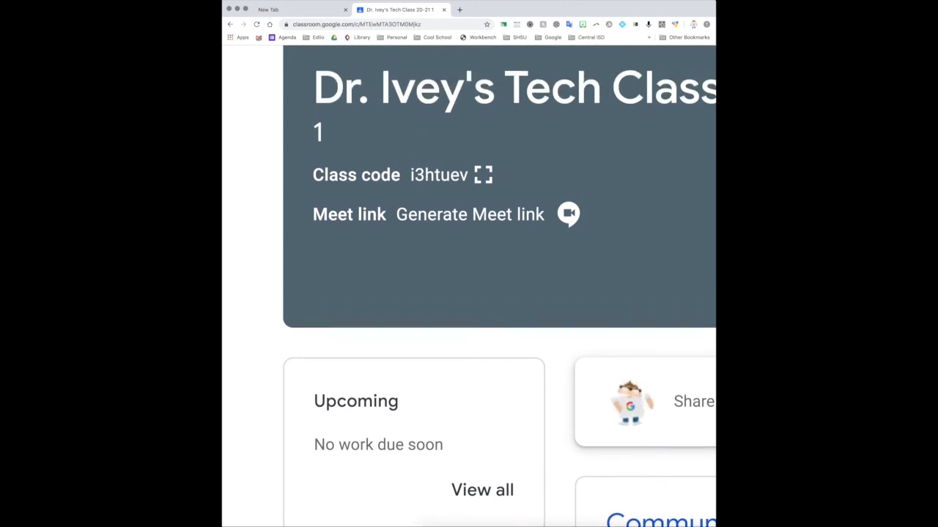
{"action": "scroll", "coordinate": [424, 133], "scroll_direction": "down", "scroll_amount": 5}
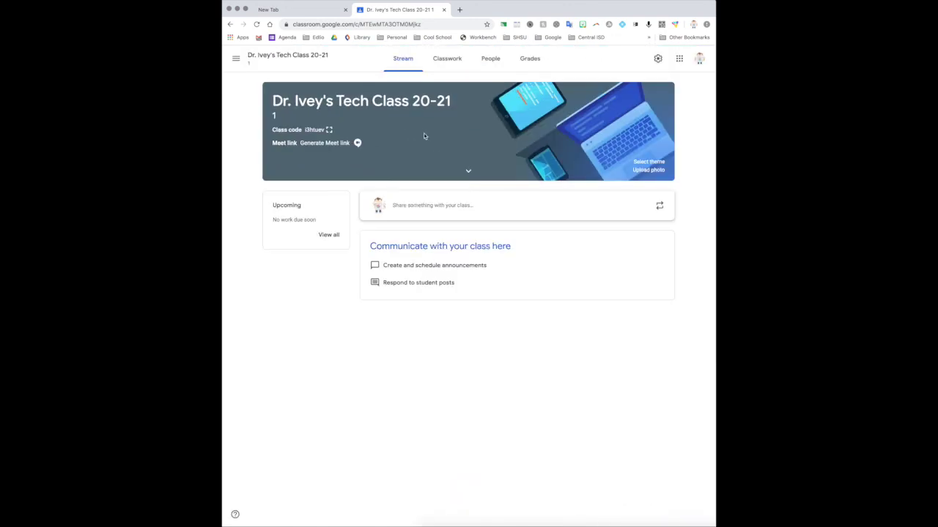
{"action": "left_click", "coordinate": [680, 62]}
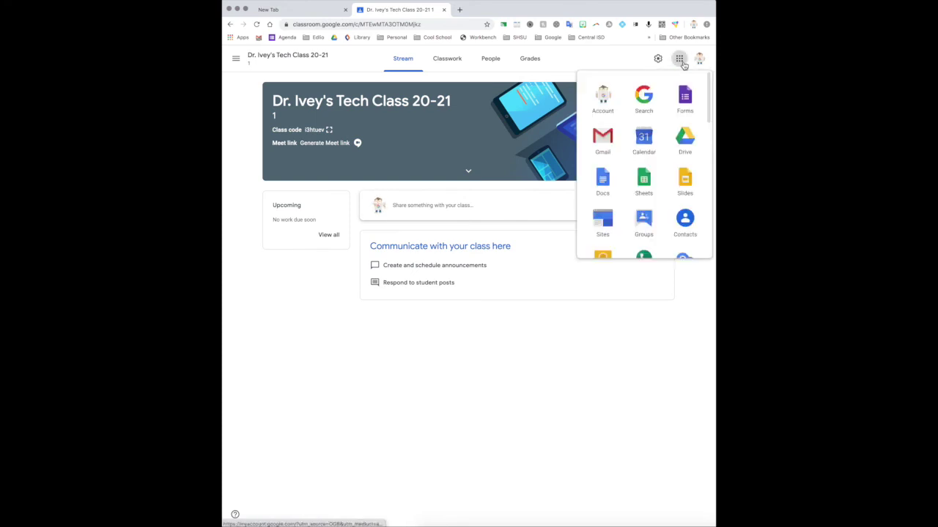
Preview the Join class dialog from the Classes page and cancel it without entering a code.
{"action": "scroll", "coordinate": [613, 168], "scroll_direction": "down", "scroll_amount": 3}
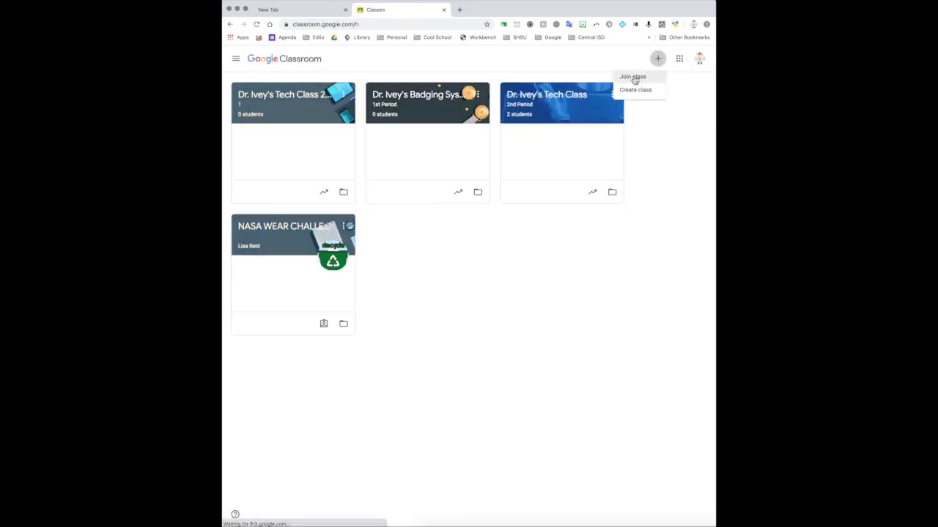
{"action": "left_click", "coordinate": [634, 78]}
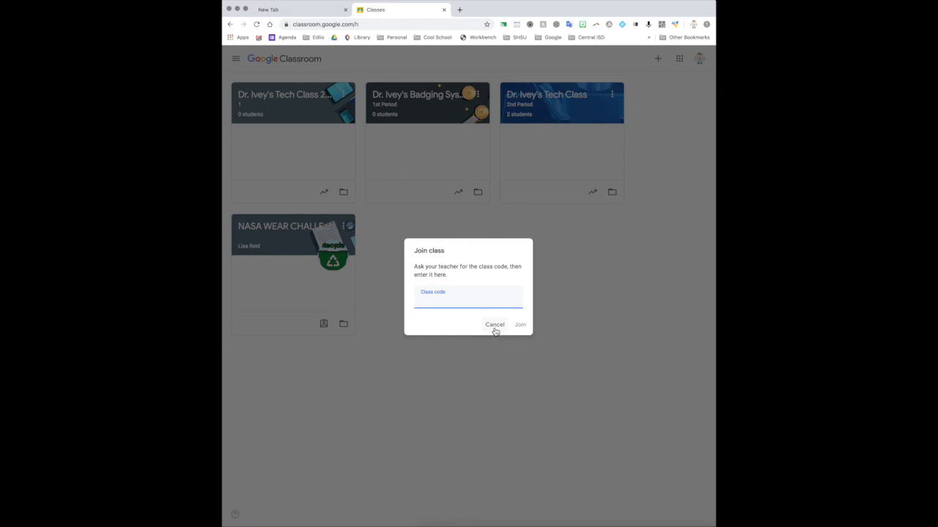
{"action": "left_click", "coordinate": [495, 327]}
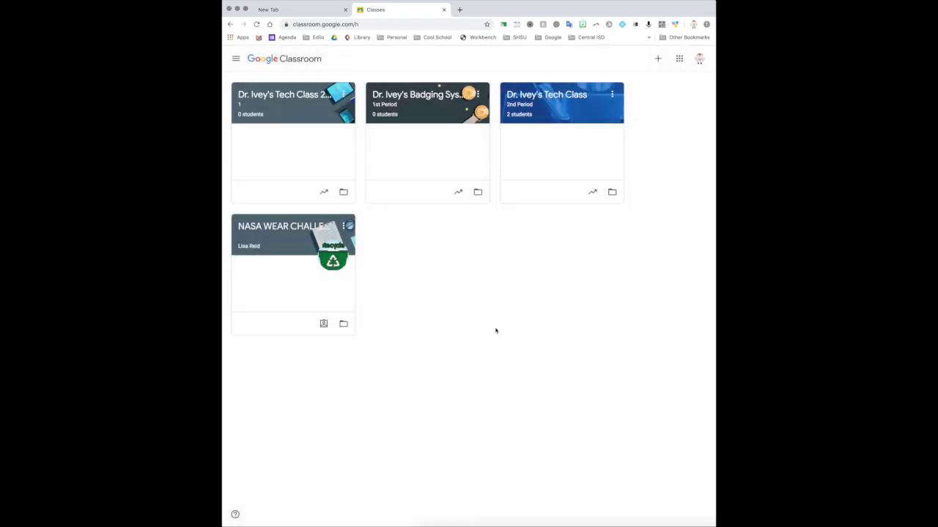